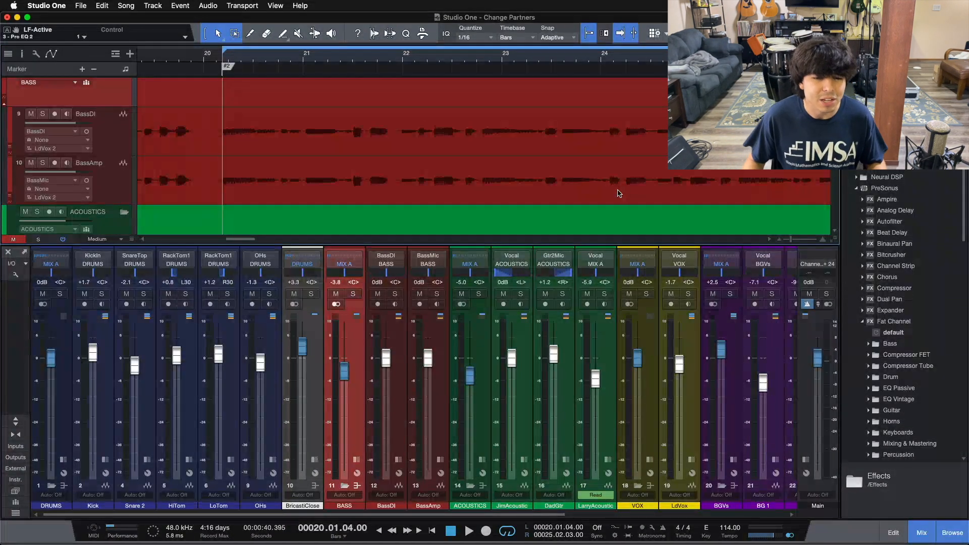
# - Play the looped section in the full mix, solo the BASS bus to hear it alone, and stop playback
pyautogui.click(353, 414)
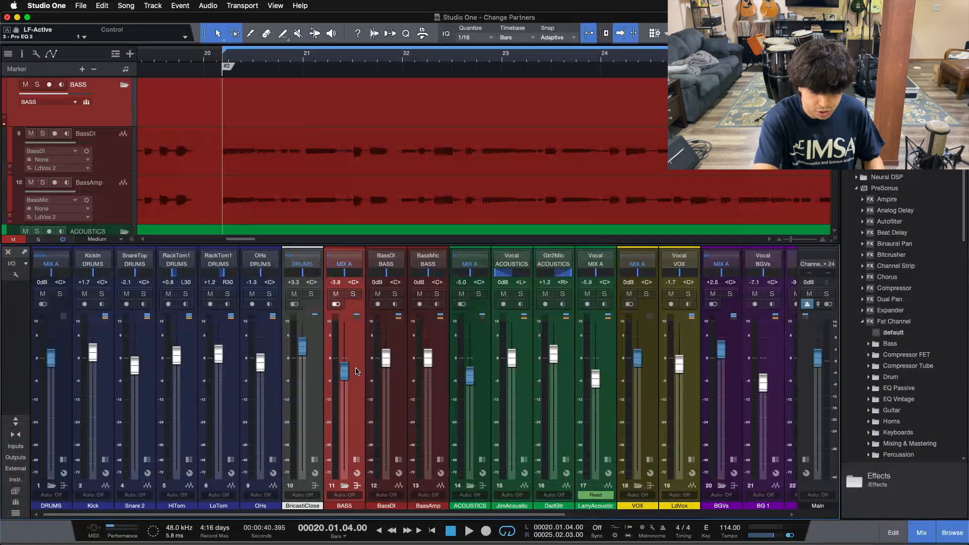
pyautogui.press('space')
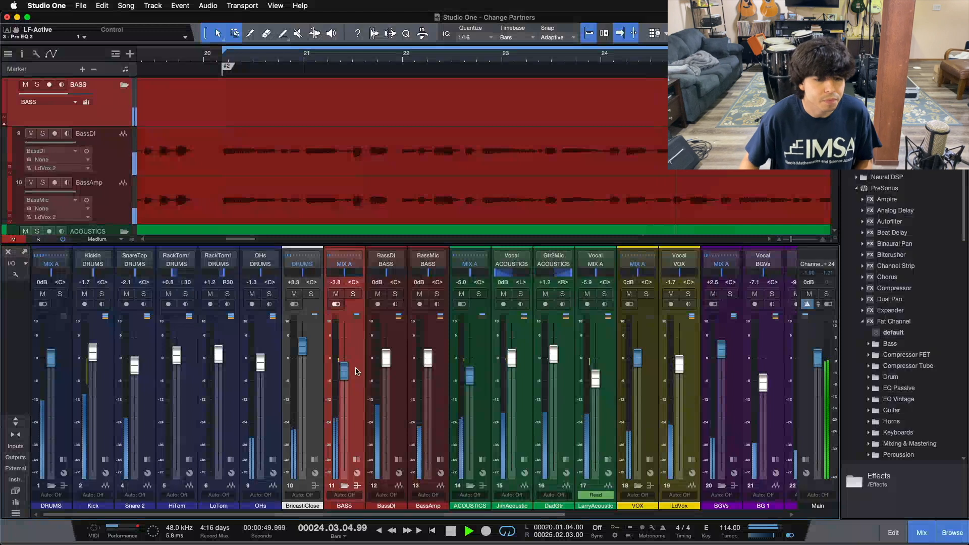
pyautogui.click(353, 294)
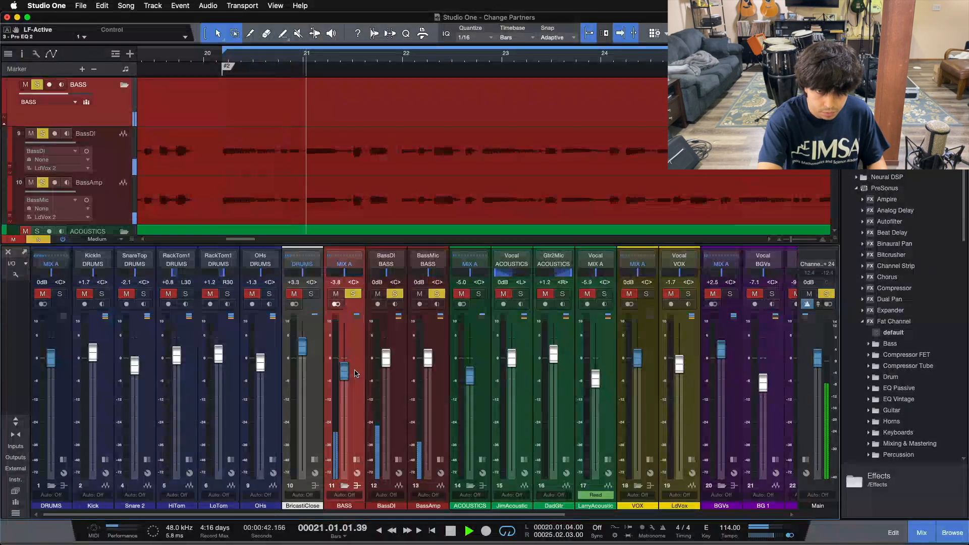
pyautogui.press('space')
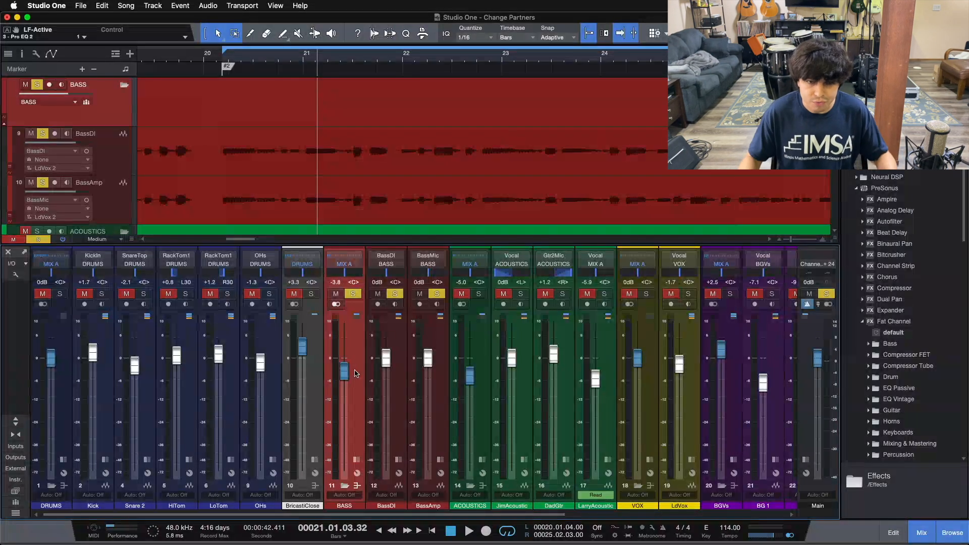
# - Open the first Pro EQ insert on the BASS bus and switch off its MF, HMF, LMF and LC bands
pyautogui.doubleClick(357, 433)
pyautogui.doubleClick(380, 275)
pyautogui.moveTo(484, 159); pyautogui.dragTo(638, 180)
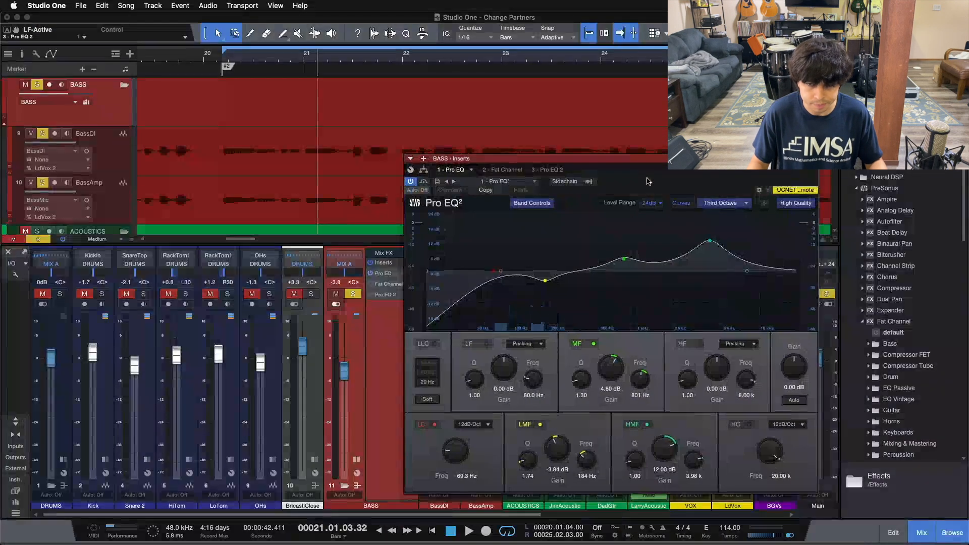
pyautogui.click(577, 348)
pyautogui.click(639, 424)
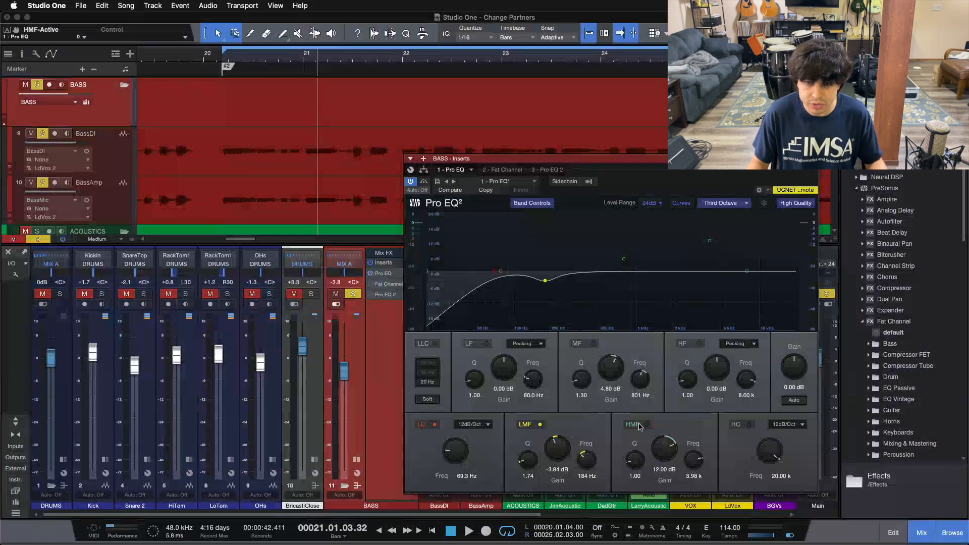
pyautogui.click(524, 426)
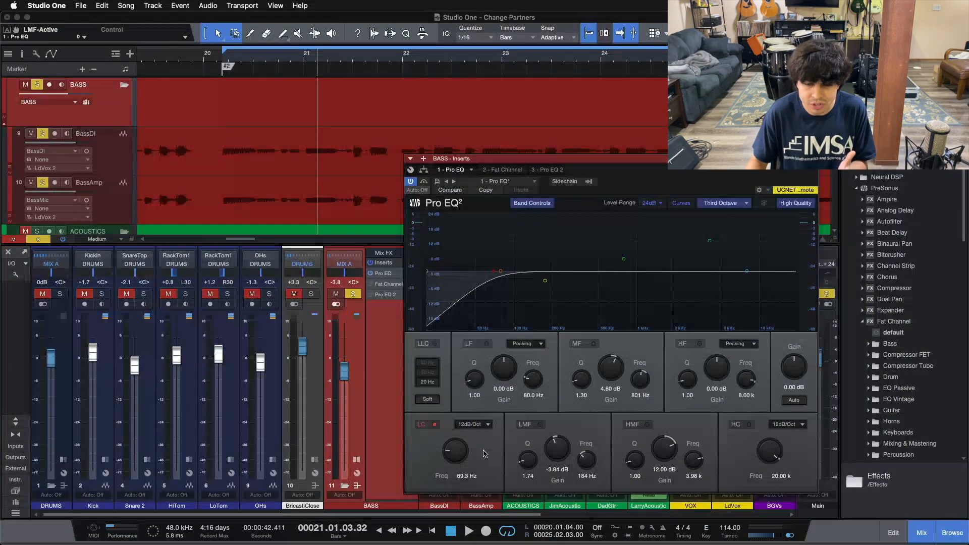
pyautogui.click(433, 424)
# - Play the soloed bass from the loop start, comparing the LC low-cut band off and on, and leave it enabled
pyautogui.press('KP_1')
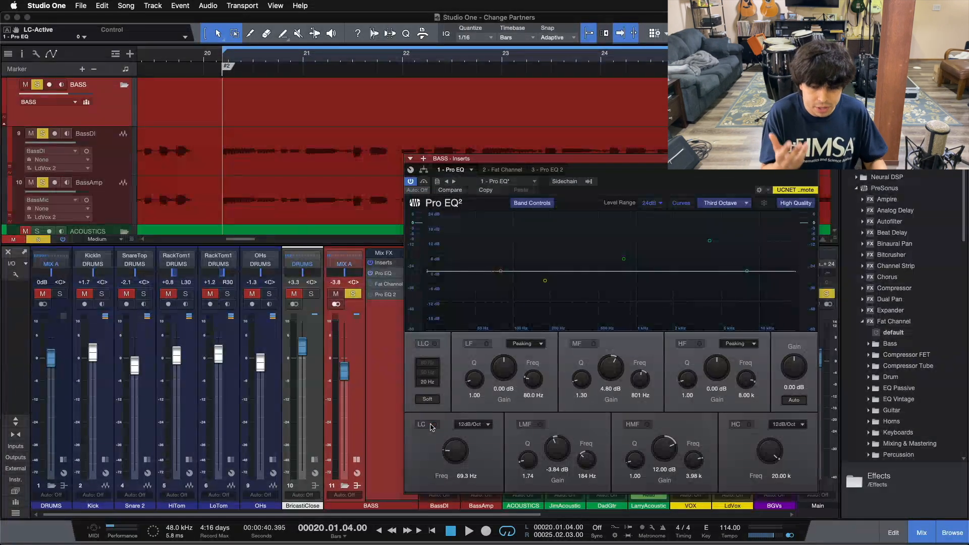
pyautogui.press('space')
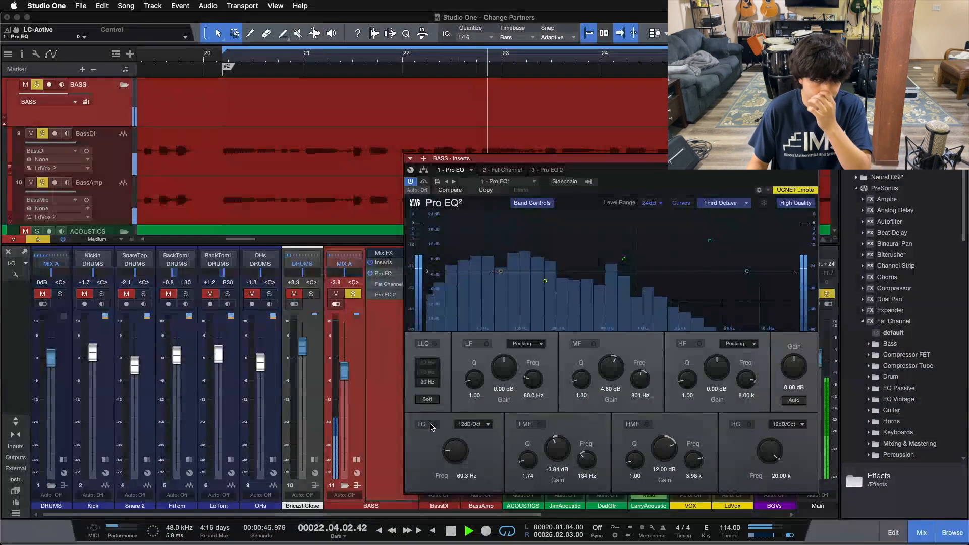
pyautogui.click(432, 424)
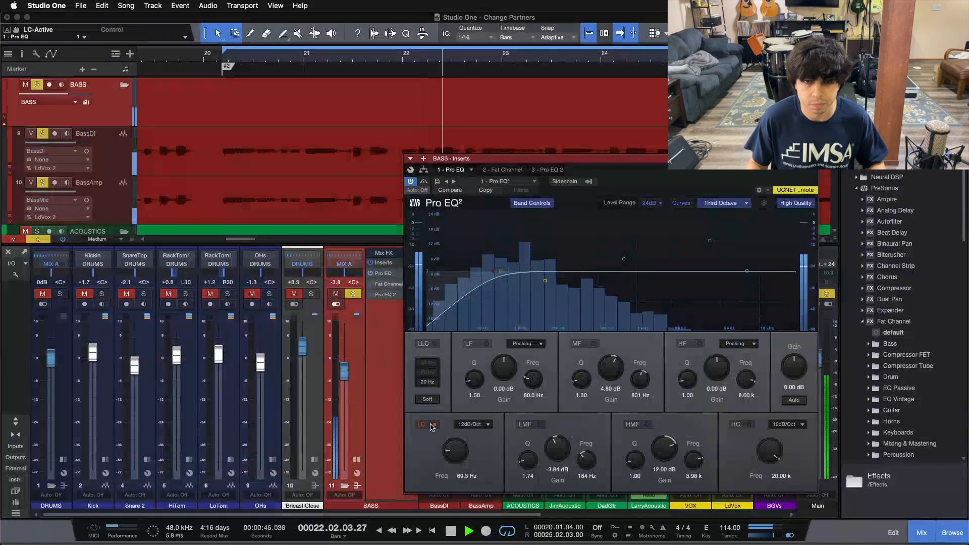
pyautogui.click(432, 424)
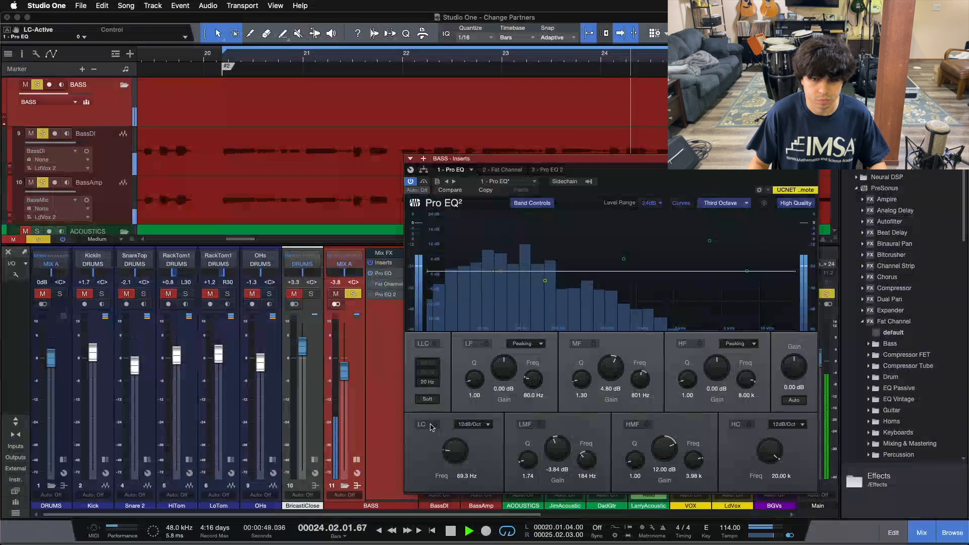
pyautogui.click(432, 425)
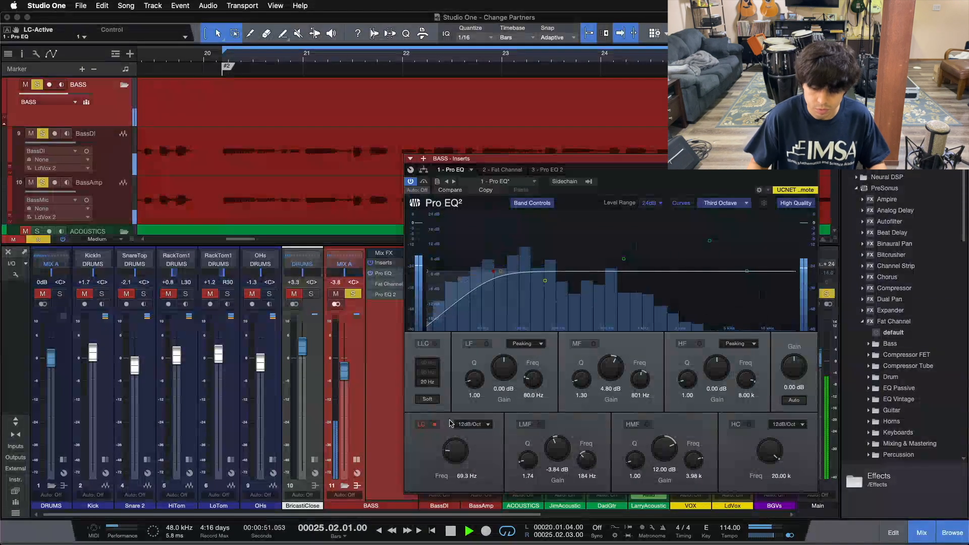
pyautogui.press('space')
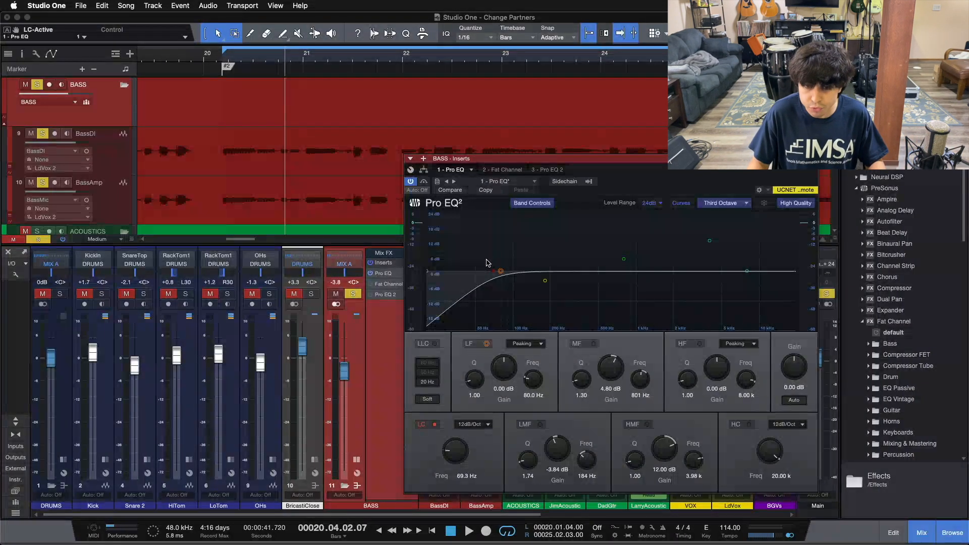
# - Enable the LMF band and compare the bass with and without its cut during playback, leaving the band on
pyautogui.click(545, 282)
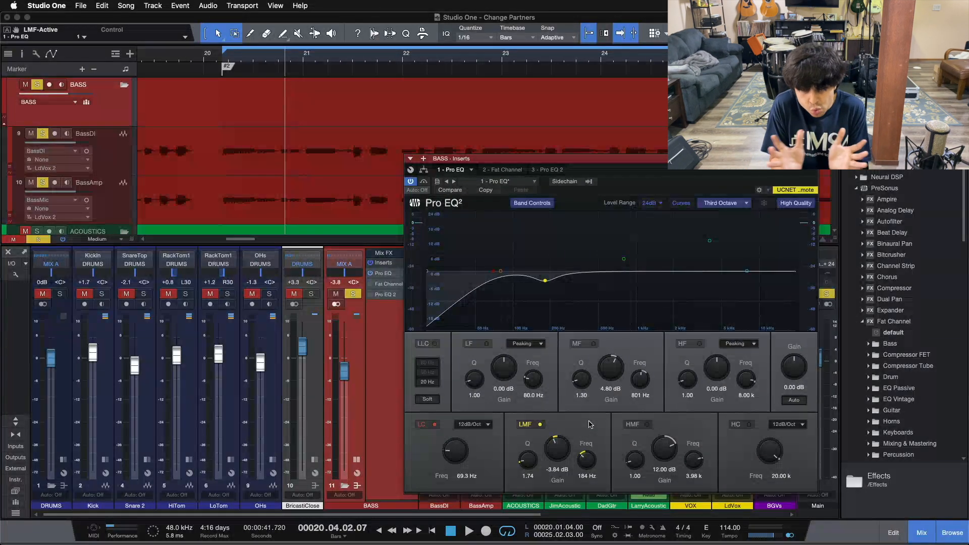
pyautogui.click(526, 425)
pyautogui.press('space')
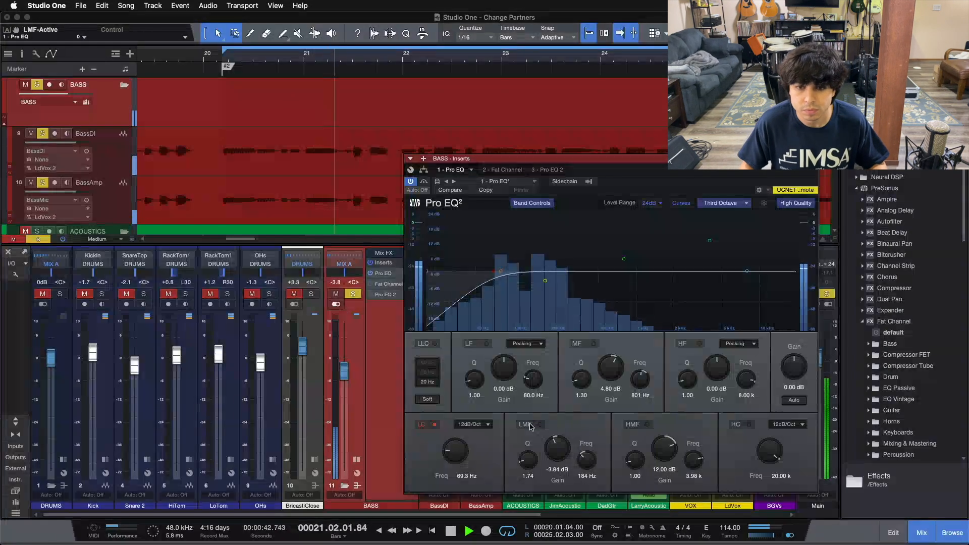
pyautogui.click(530, 424)
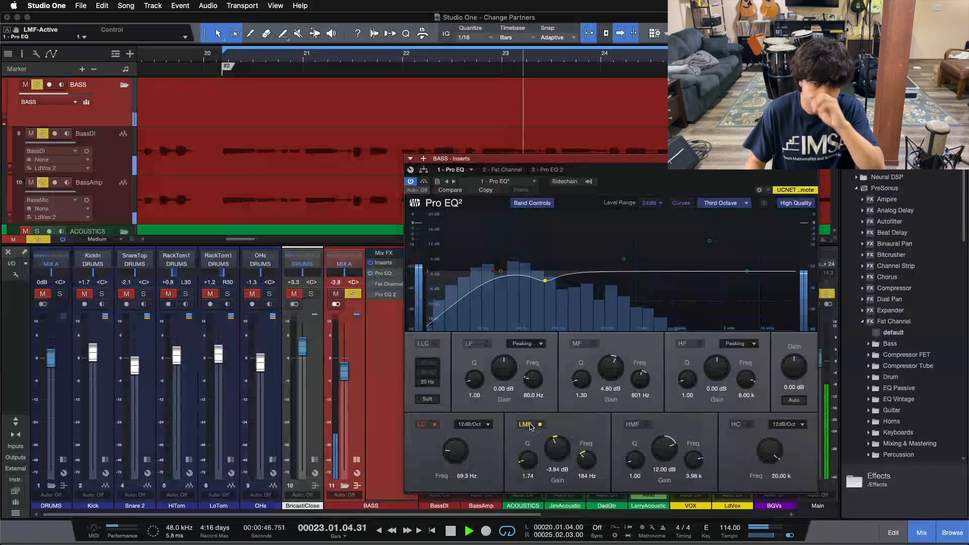
pyautogui.click(529, 424)
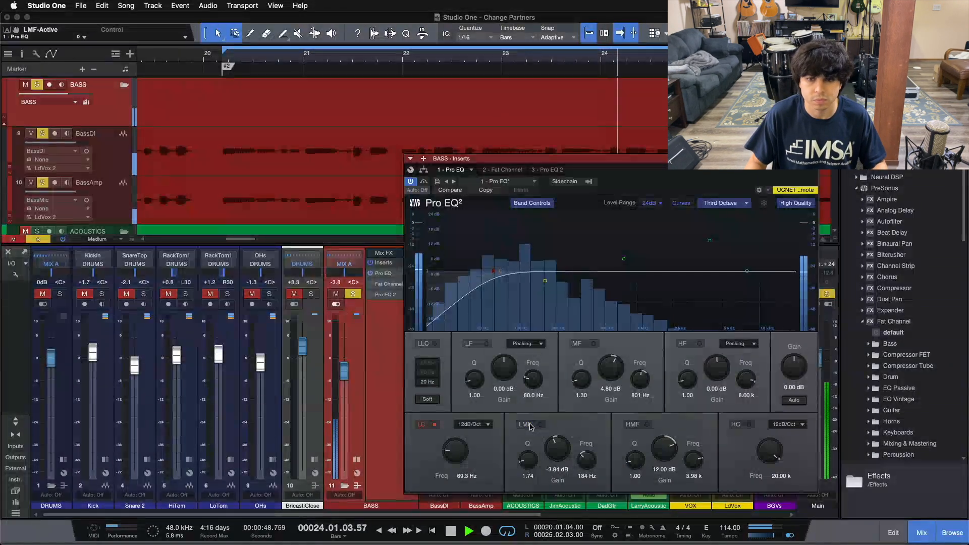
pyautogui.click(529, 424)
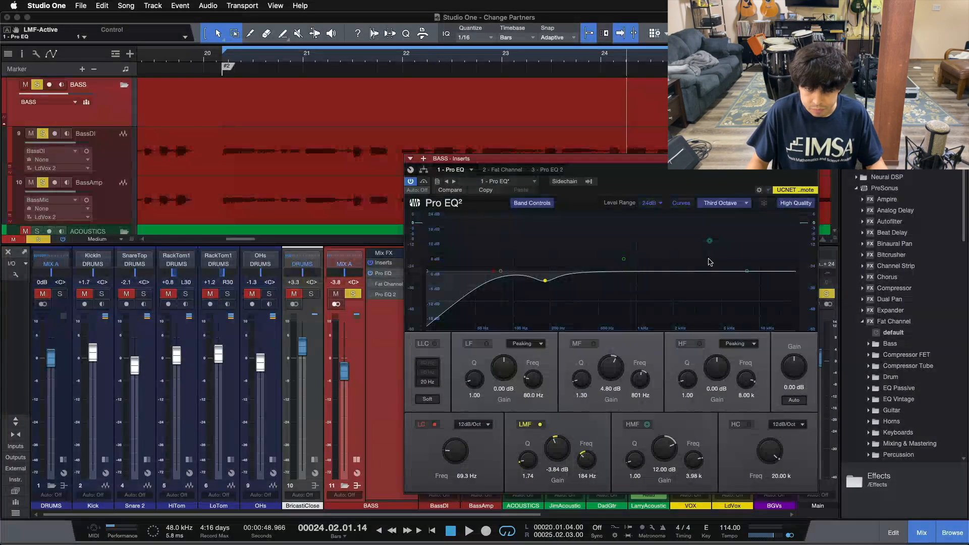
# - Activate the Fat Channel insert on the BASS bus and set its FET compressor's release to 50 ms
pyautogui.click(494, 169)
pyautogui.click(411, 182)
pyautogui.moveTo(640, 174); pyautogui.dragTo(659, 274)
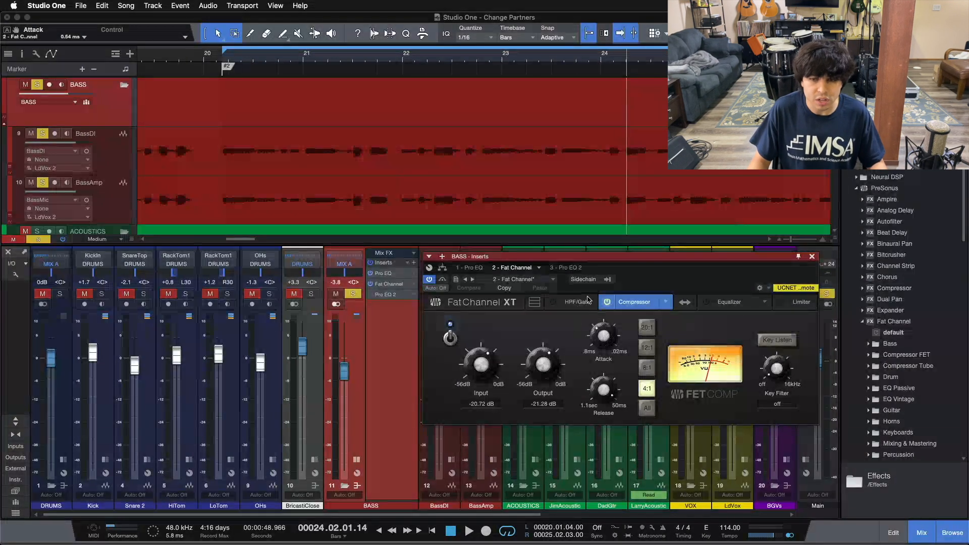
pyautogui.moveTo(603, 395); pyautogui.dragTo(598, 362)
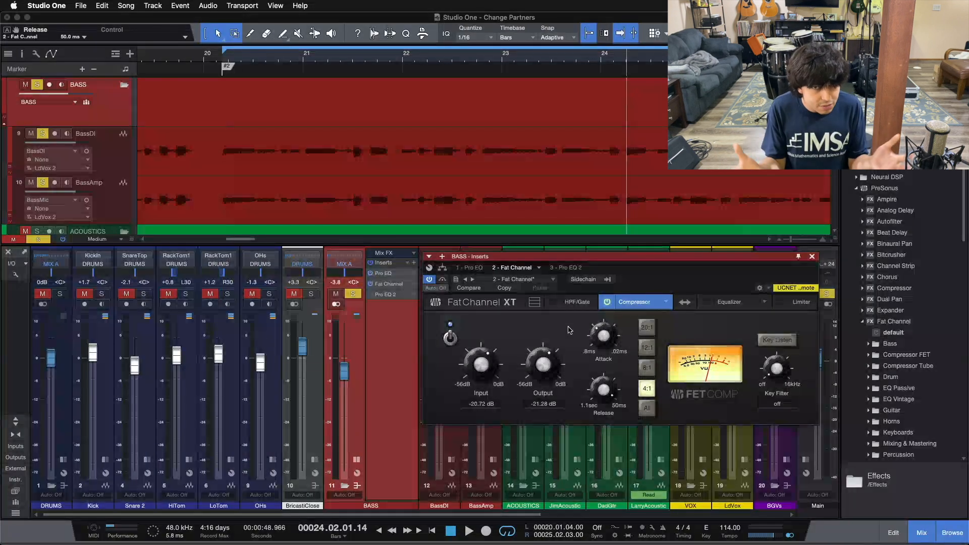
# - Play the loop from its start, comparing the bass with the FET compressor bypassed and engaged, leaving it engaged
pyautogui.press('space')
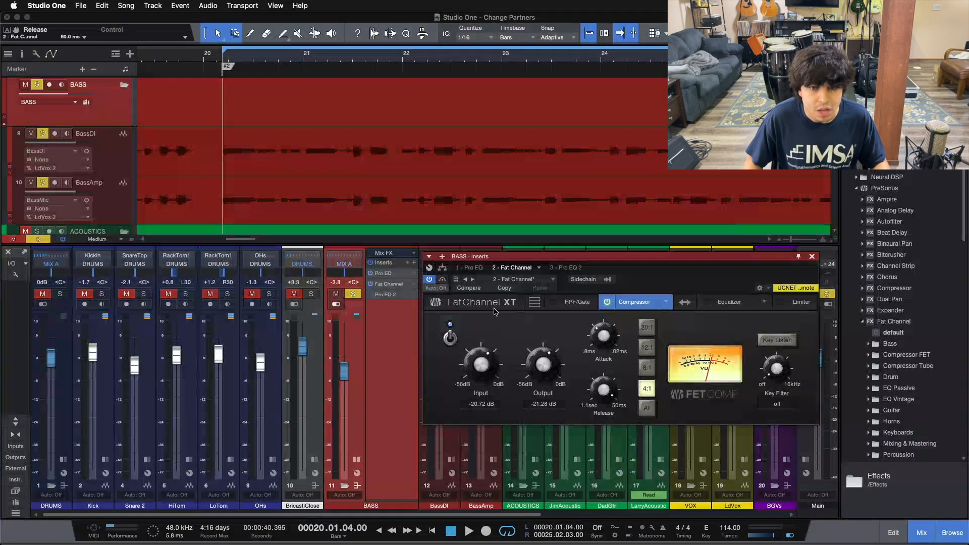
pyautogui.click(450, 338)
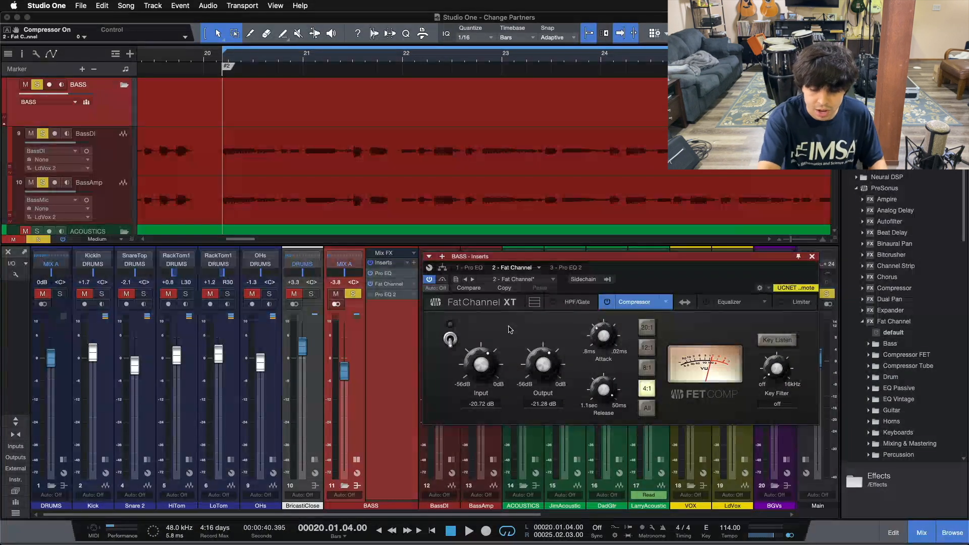
pyautogui.press('space')
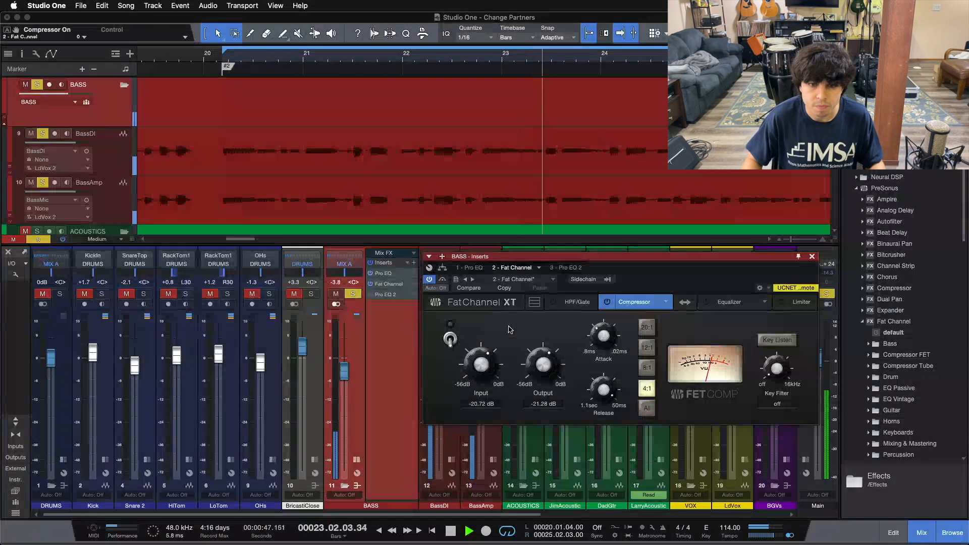
pyautogui.click(444, 340)
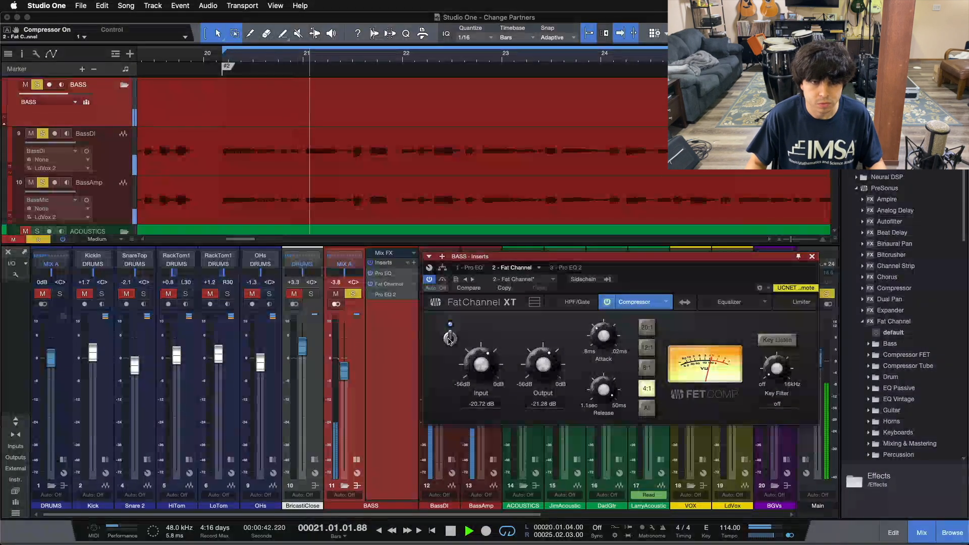
pyautogui.click(449, 339)
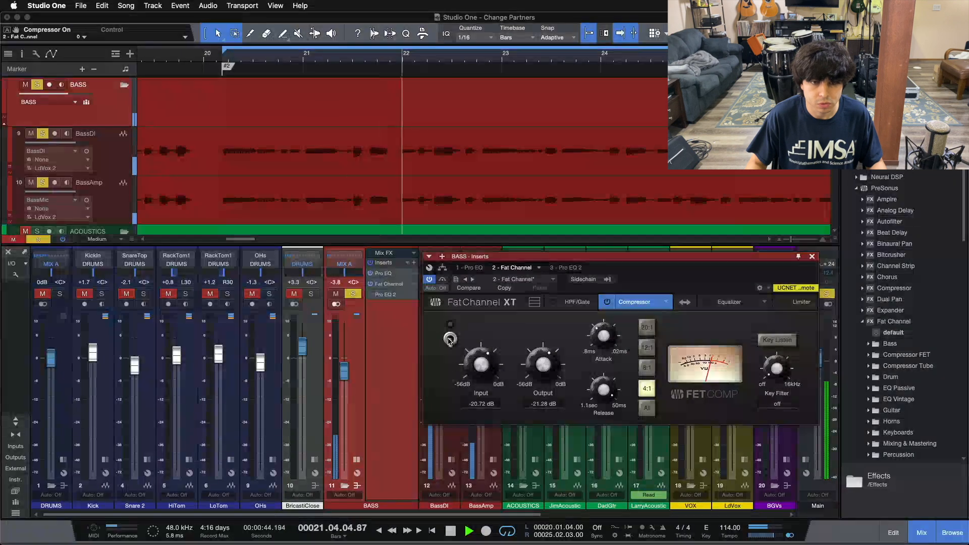
pyautogui.click(450, 340)
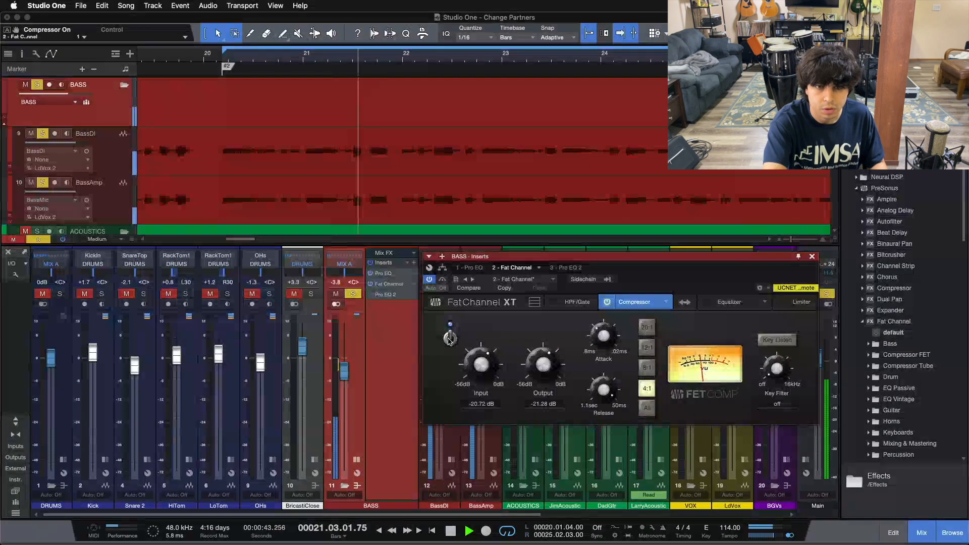
pyautogui.press('space')
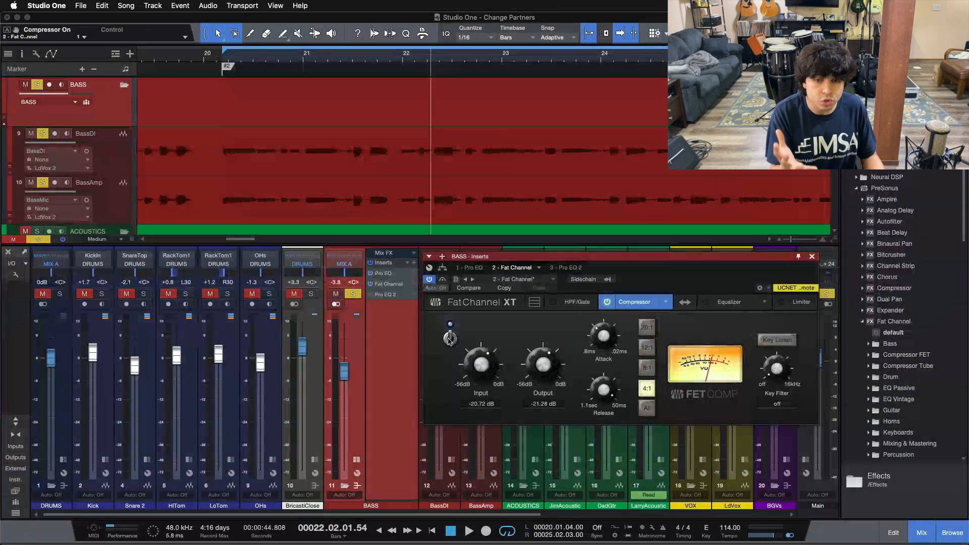
# - Turn the MF and HMF boosts back on in the first Pro EQ and audition the bass from the loop start
pyautogui.click(469, 267)
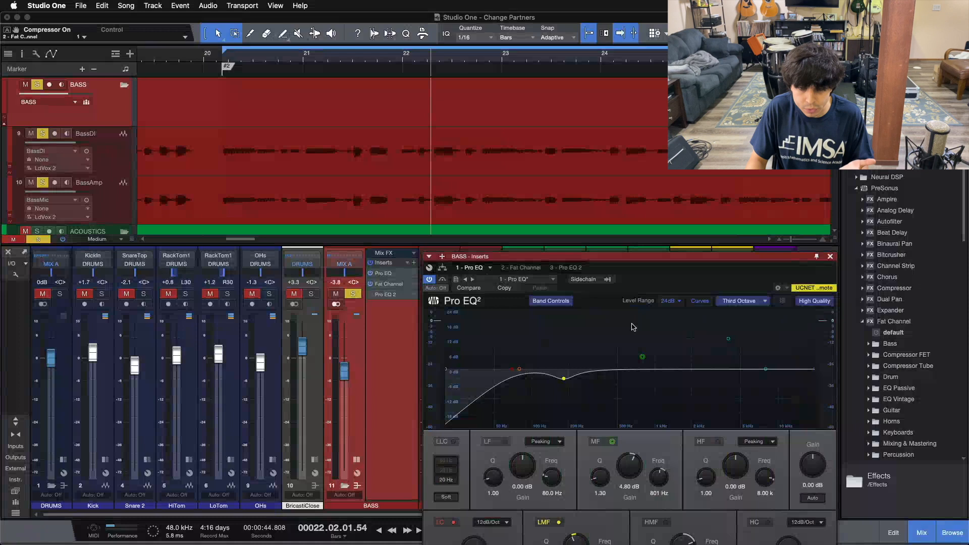
pyautogui.click(642, 357)
pyautogui.click(727, 339)
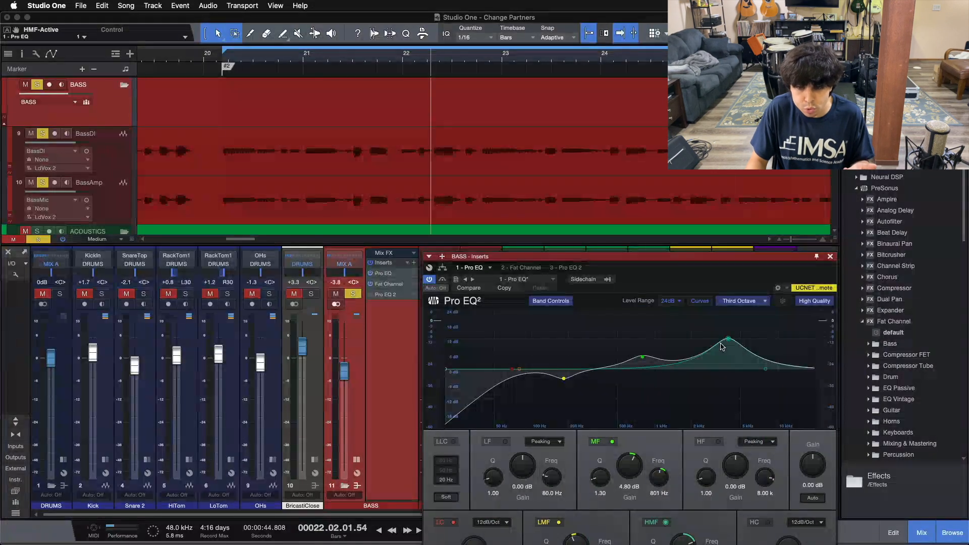
pyautogui.moveTo(656, 256); pyautogui.dragTo(589, 186)
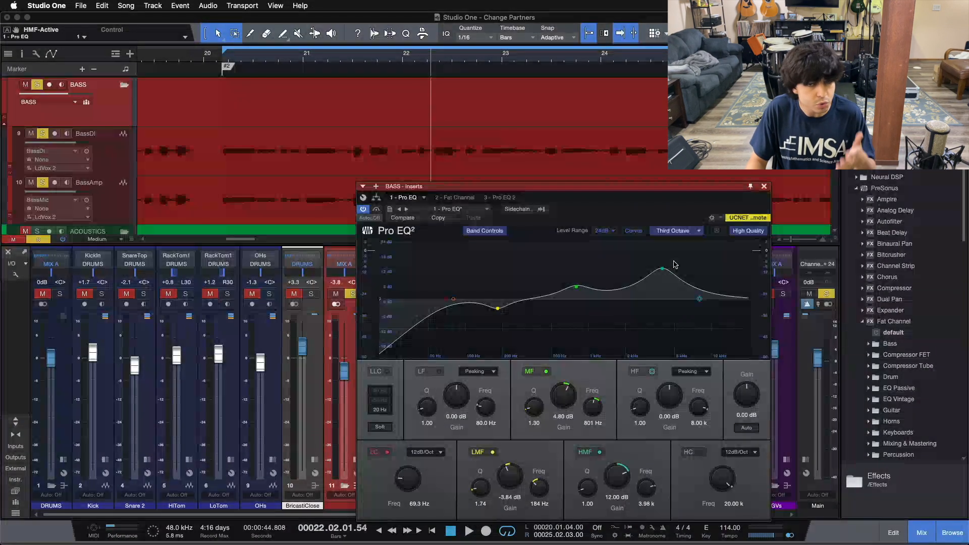
pyautogui.press('KP_1')
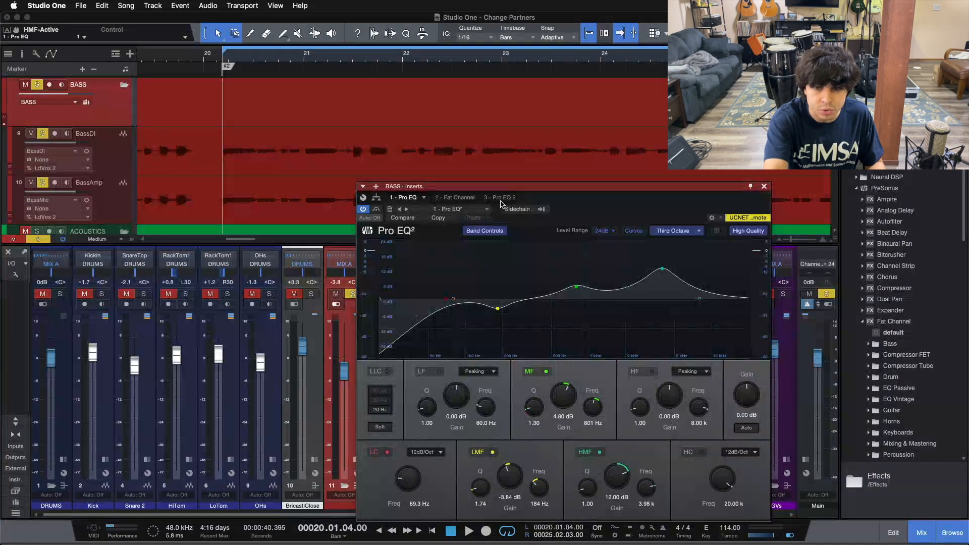
pyautogui.press('space')
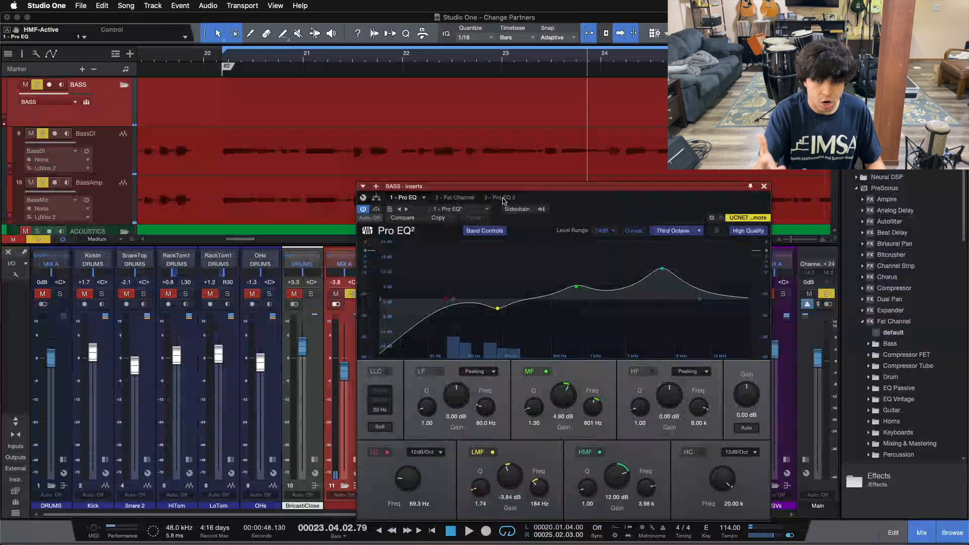
# - Activate the Pro EQ 2 insert on the BASS bus and return to the first Pro EQ
pyautogui.click(502, 198)
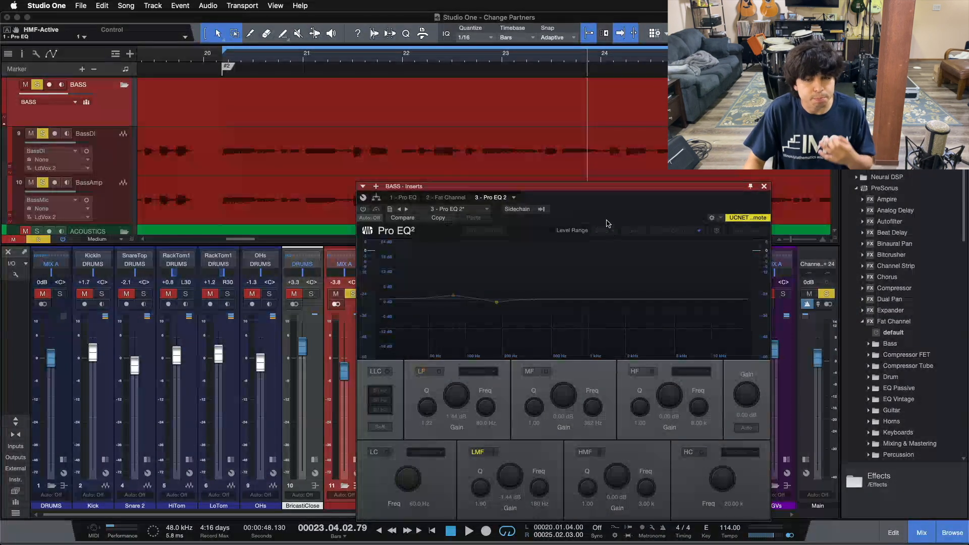
pyautogui.click(363, 209)
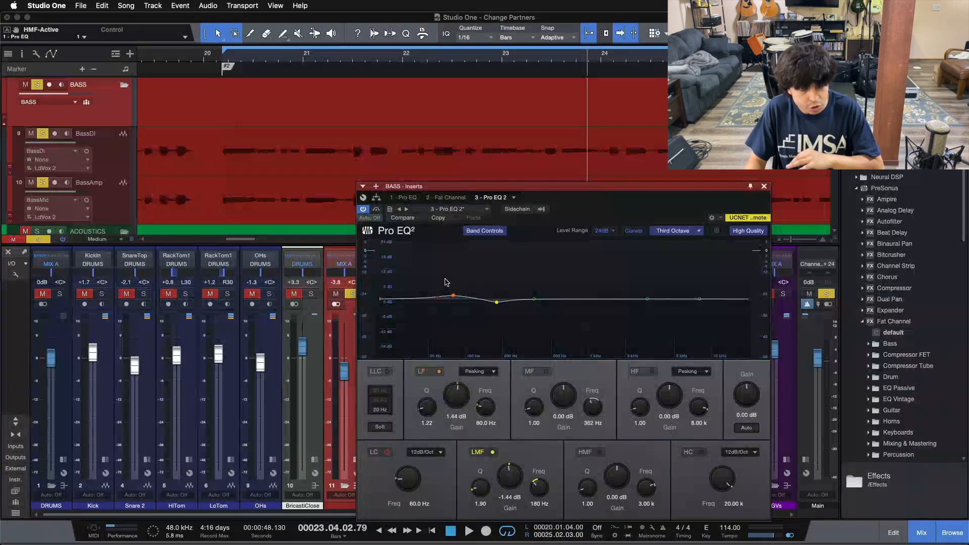
pyautogui.click(405, 197)
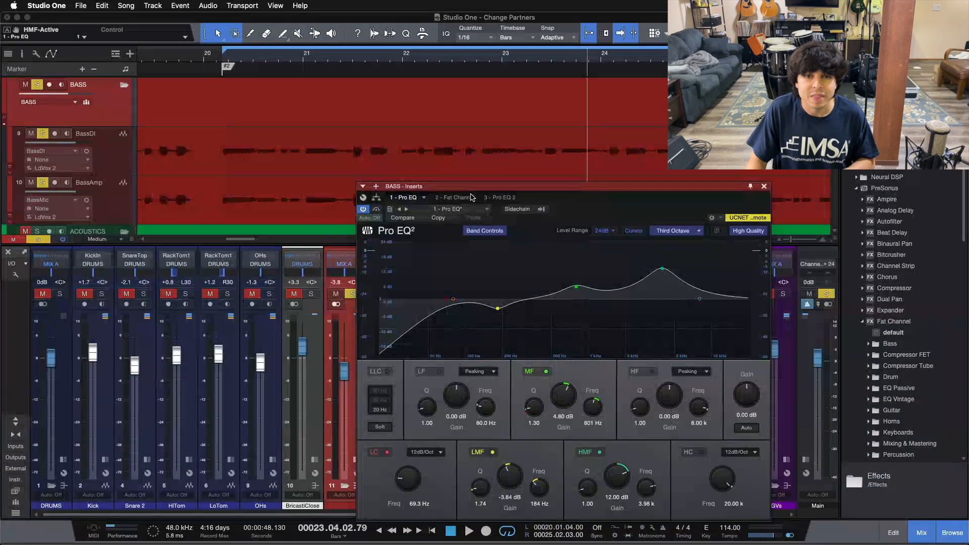
# - Show Pro EQ 2 on the BASS bus and play the loop from its start, comparing it bypassed and engaged, leaving it engaged
pyautogui.click(454, 197)
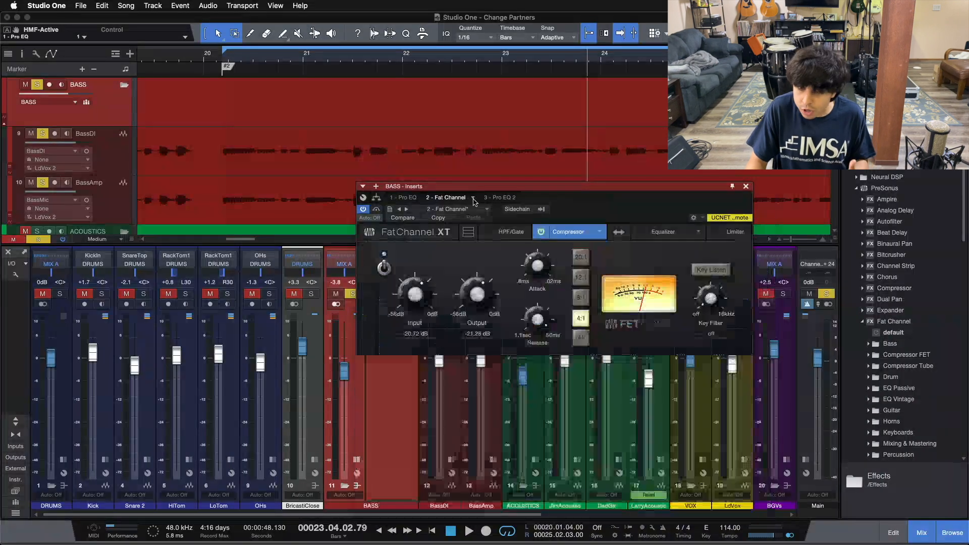
pyautogui.click(502, 197)
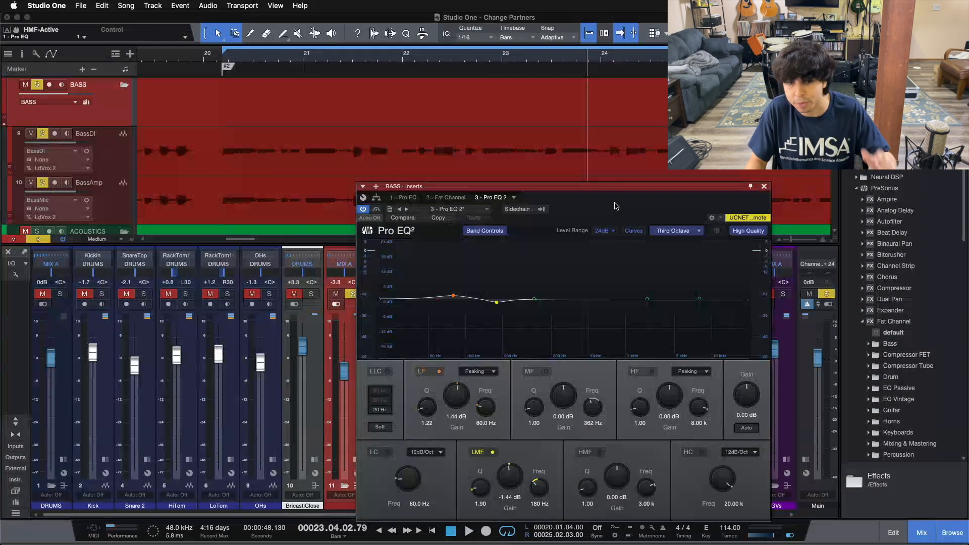
pyautogui.click(376, 209)
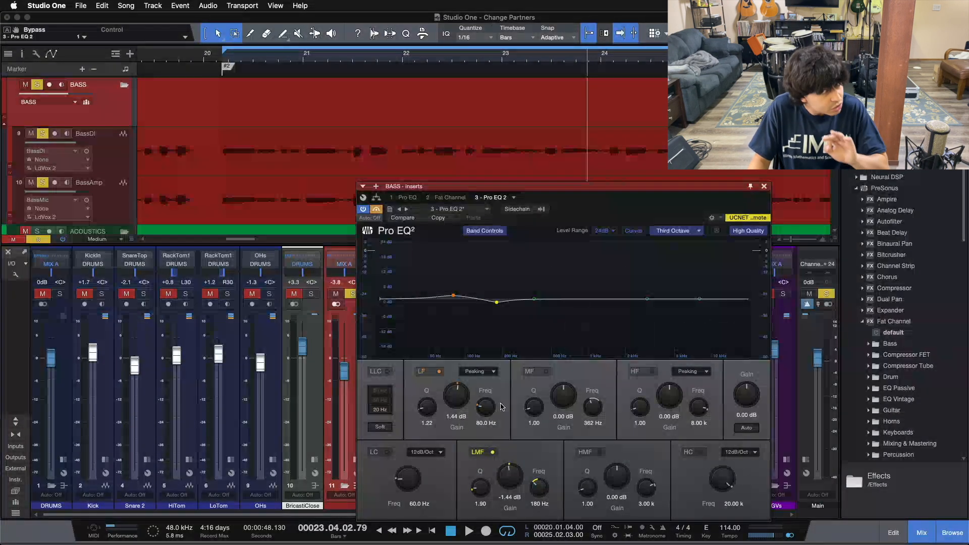
pyautogui.press('KP_1')
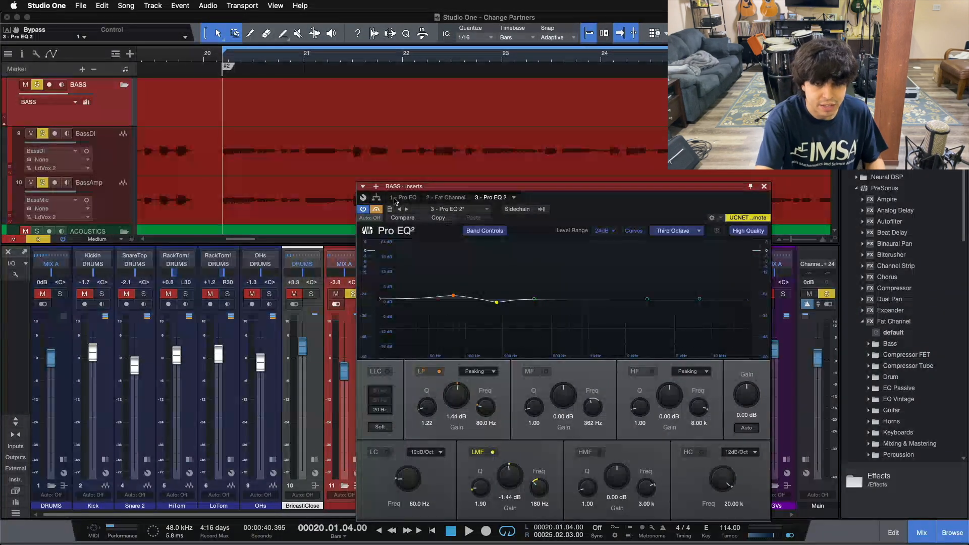
pyautogui.press('space')
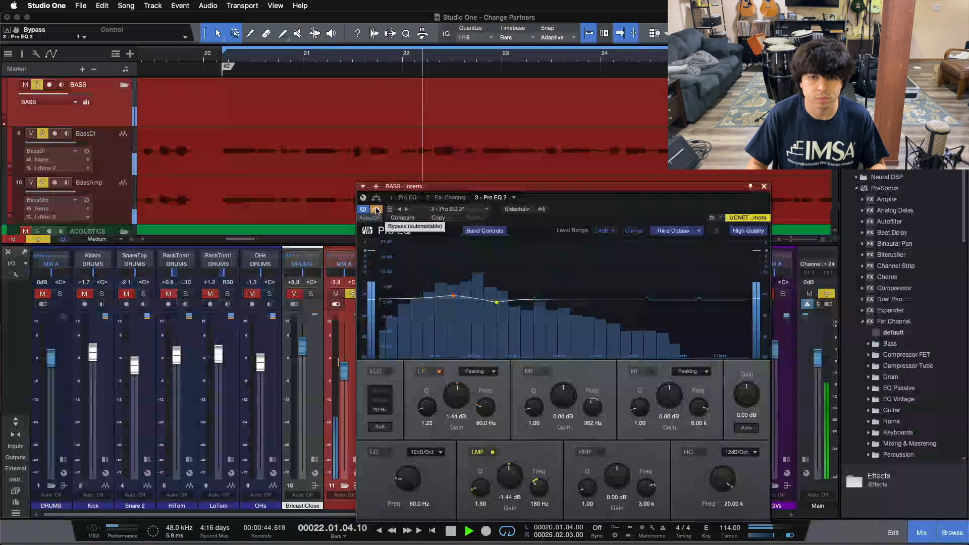
pyautogui.click(376, 209)
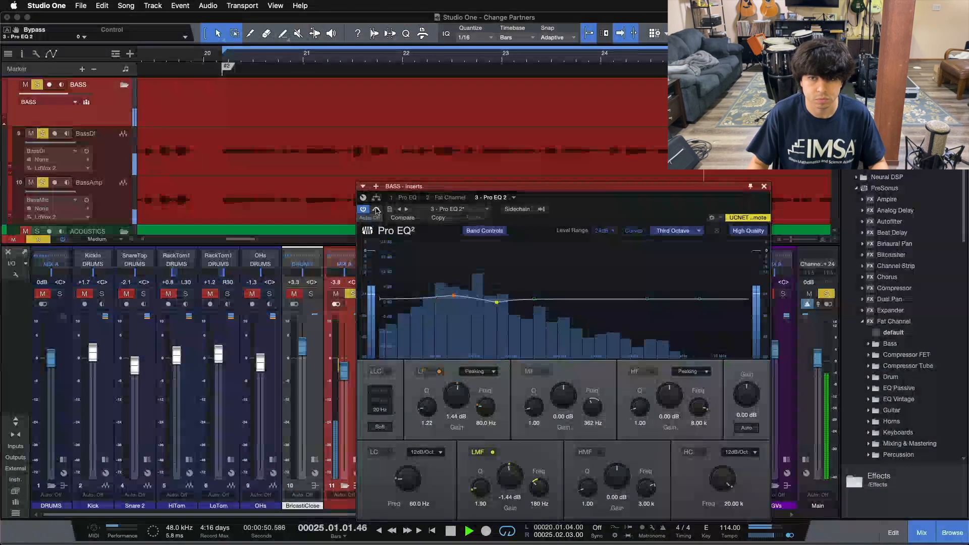
pyautogui.click(376, 210)
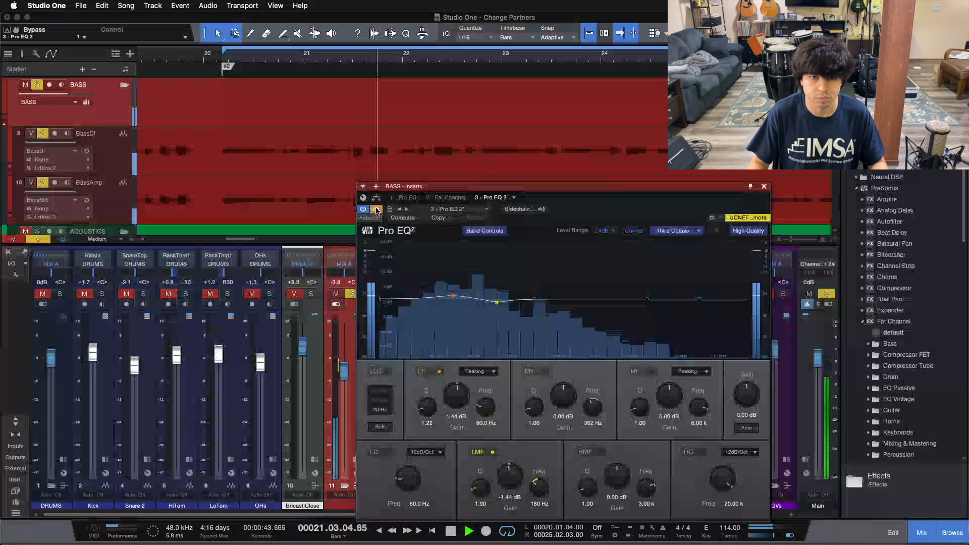
pyautogui.click(375, 210)
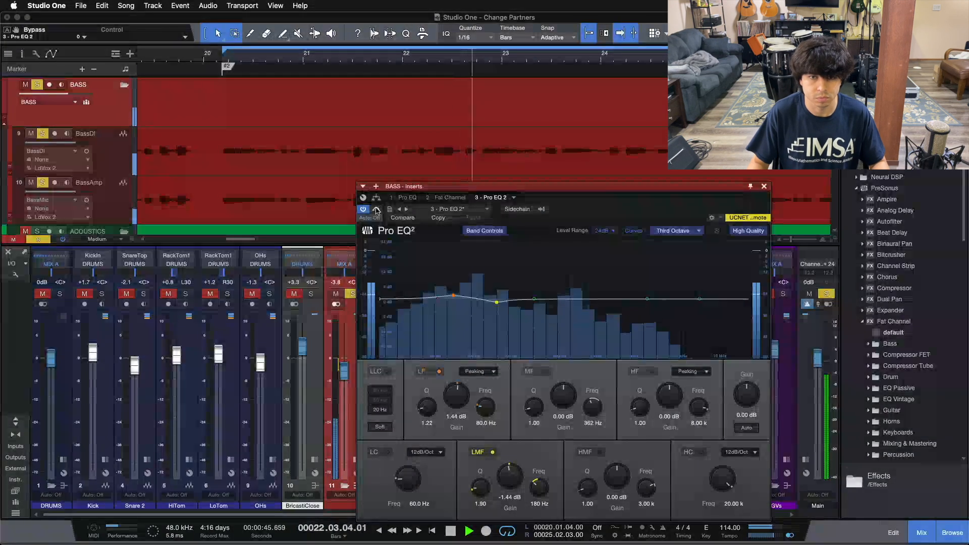
pyautogui.press('space')
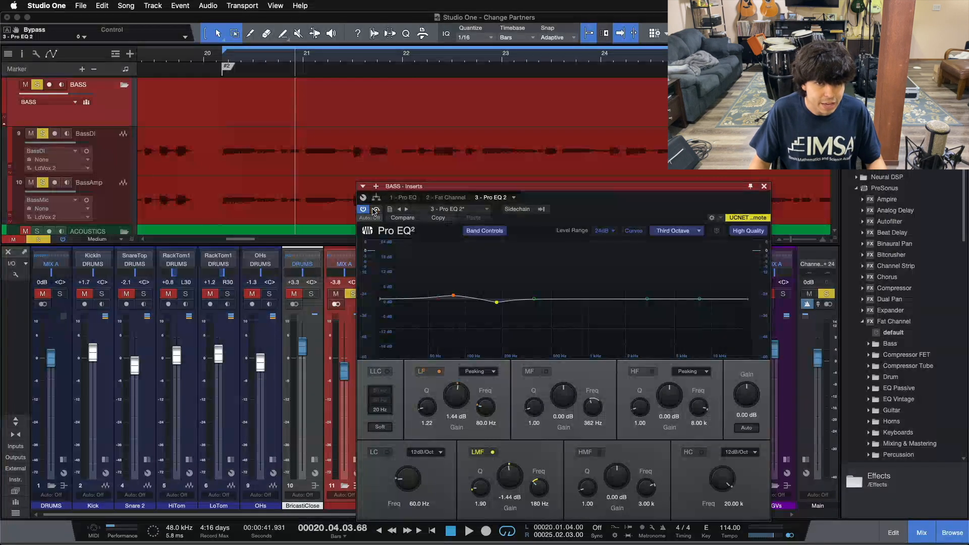
# - Move the insert window clear of the BASS channel's insert list and replay the loop, comparing Pro EQ 2 bypassed and engaged again
pyautogui.moveTo(572, 198); pyautogui.dragTo(659, 192)
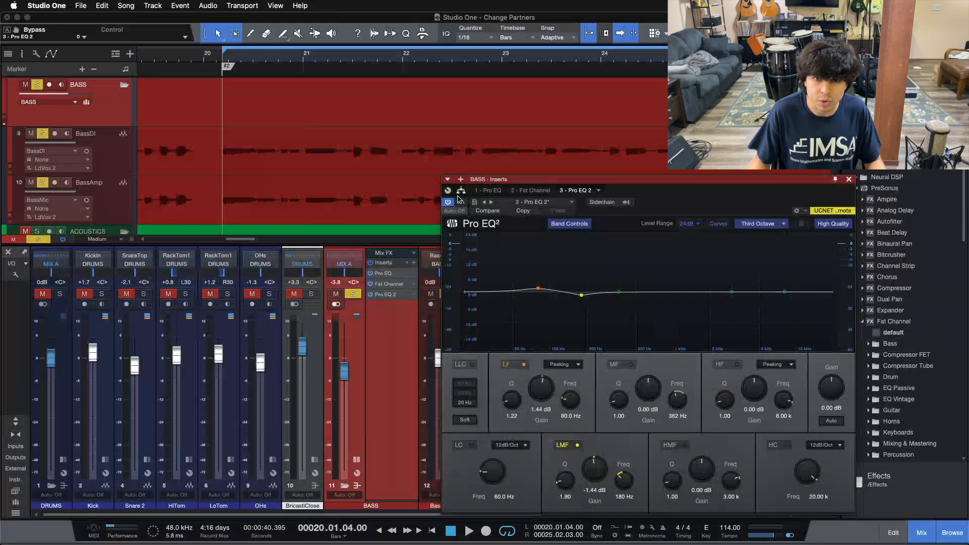
pyautogui.press('space')
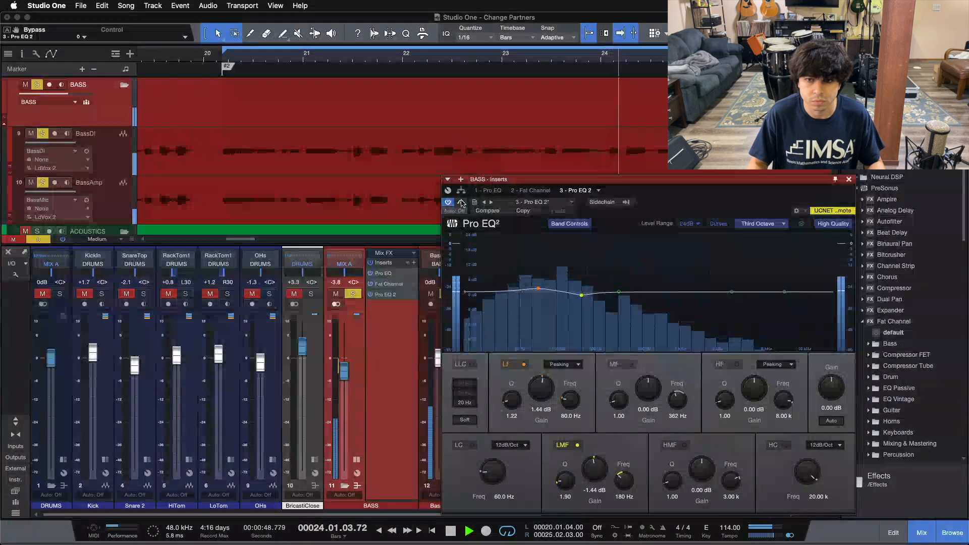
pyautogui.click(461, 202)
pyautogui.click(461, 203)
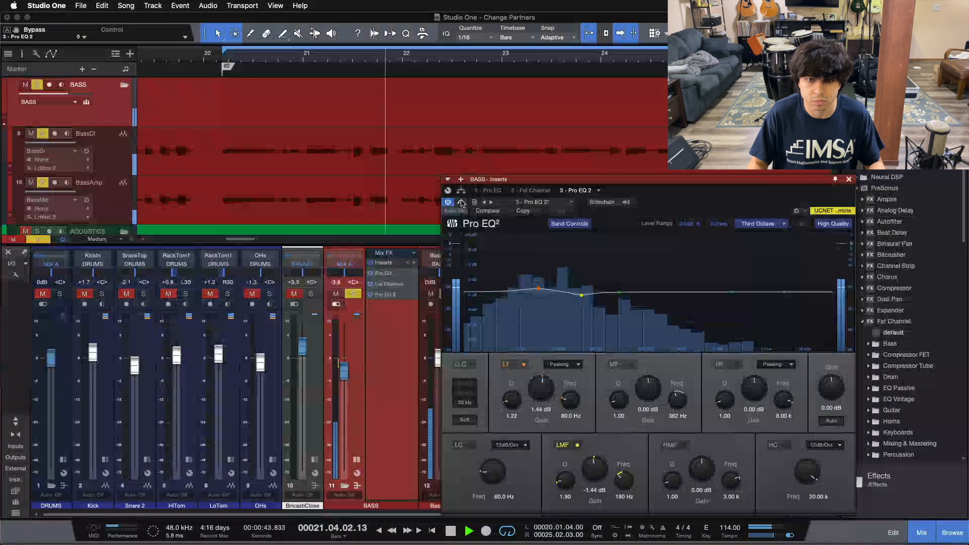
# - Unsolo the bass and compare the full mix with all BASS inserts deactivated and activated, leaving them active and stopping playback
pyautogui.press('s')
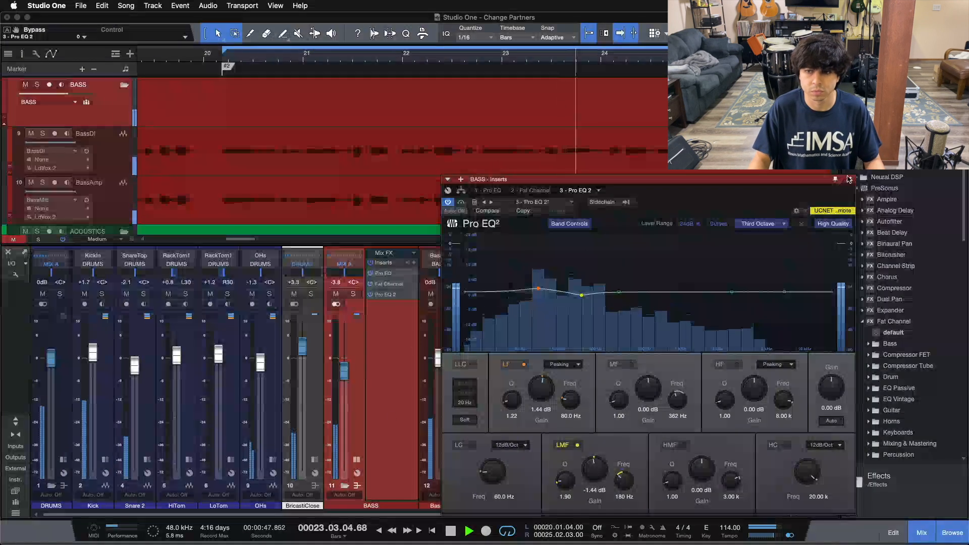
pyautogui.press('Escape')
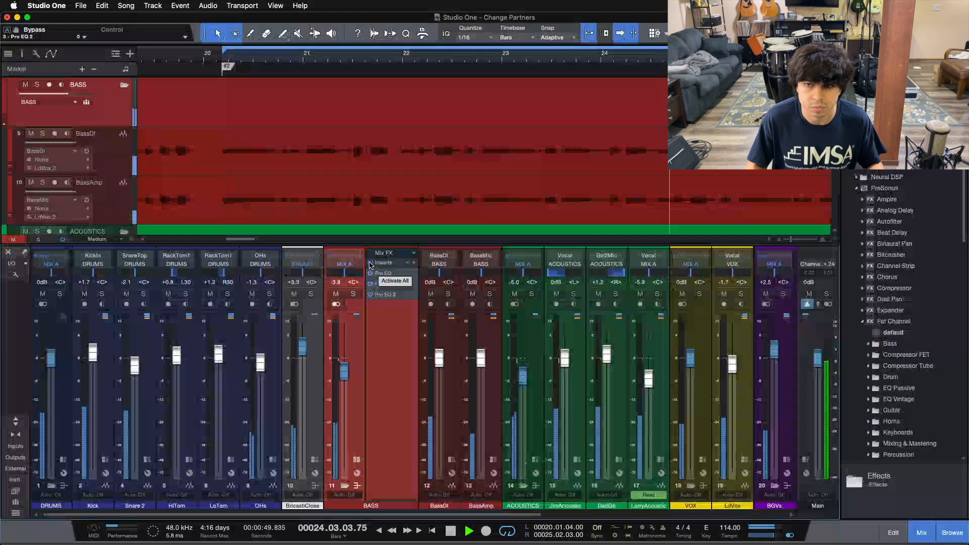
pyautogui.click(370, 263)
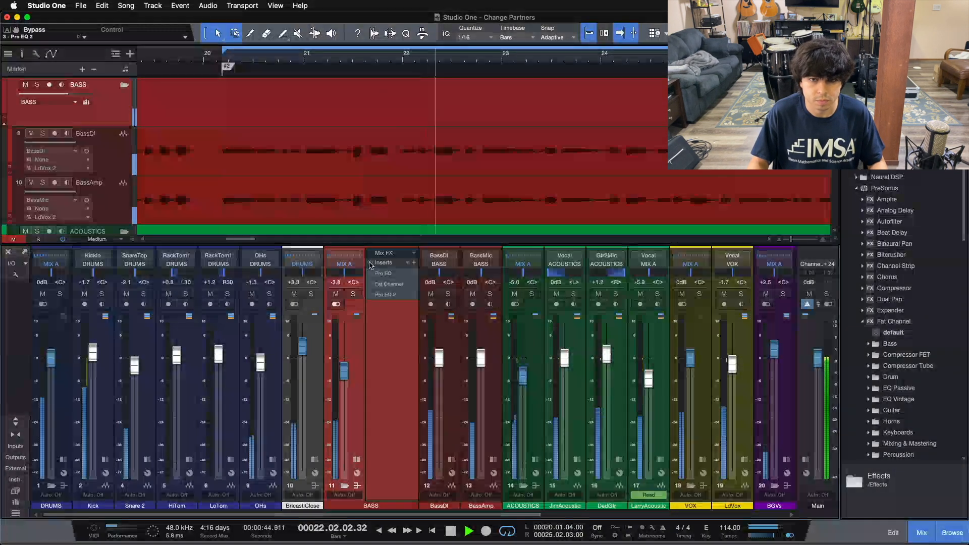
pyautogui.moveTo(371, 265)
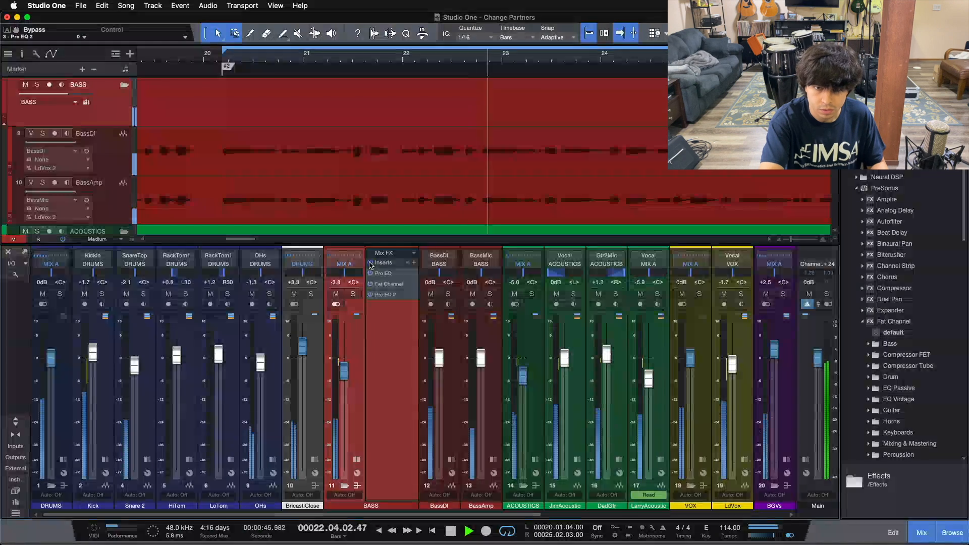
pyautogui.press('space')
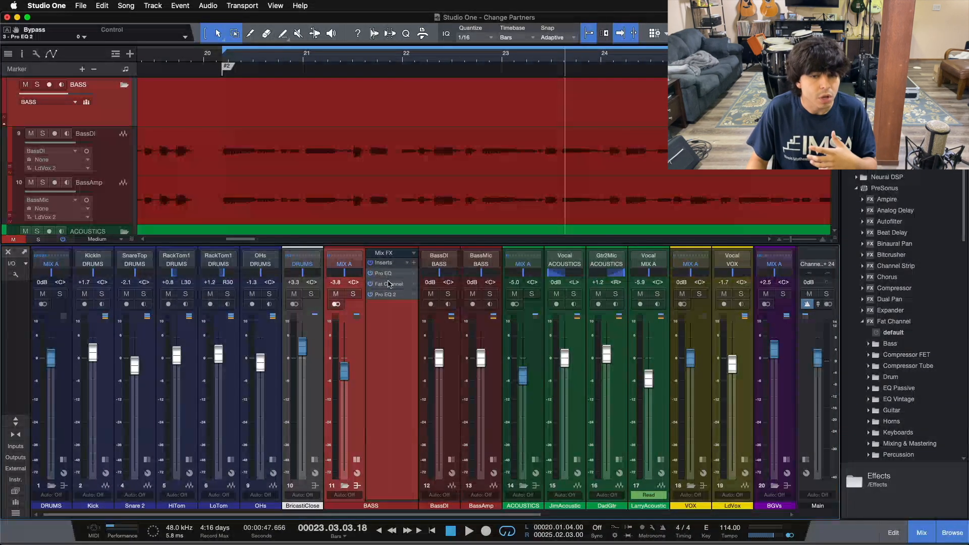
# - Review the settings of the BASS bus's Pro EQ, Fat Channel and Pro EQ 2 inserts in turn
pyautogui.doubleClick(388, 277)
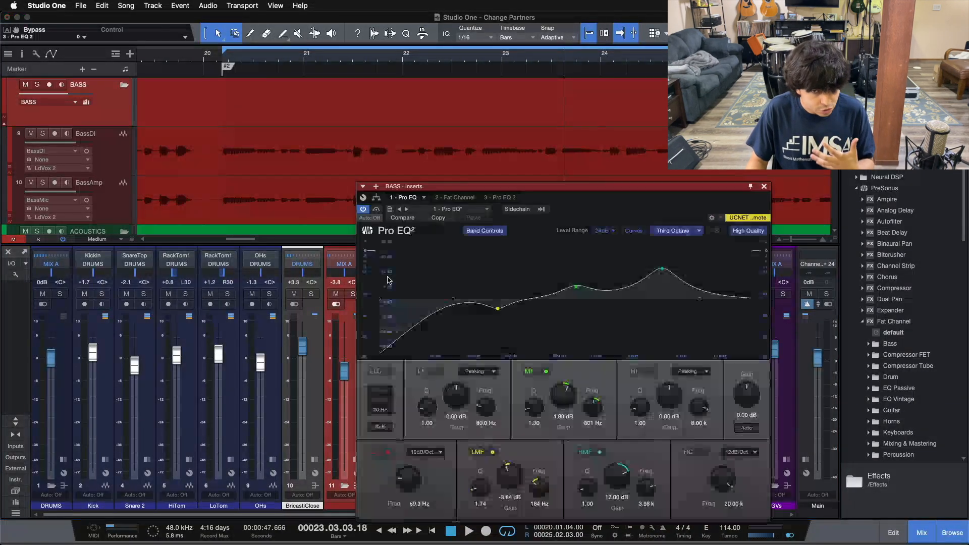
pyautogui.click(459, 198)
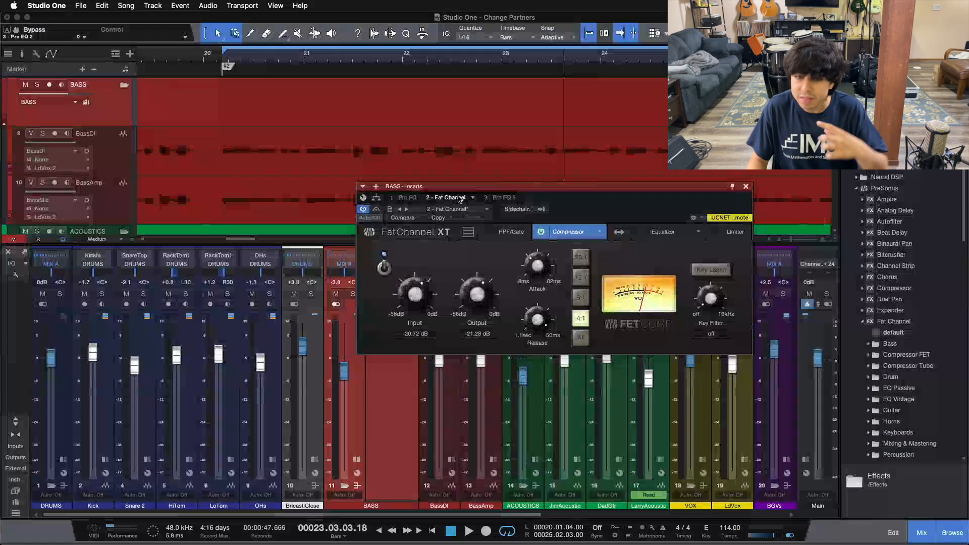
pyautogui.click(501, 198)
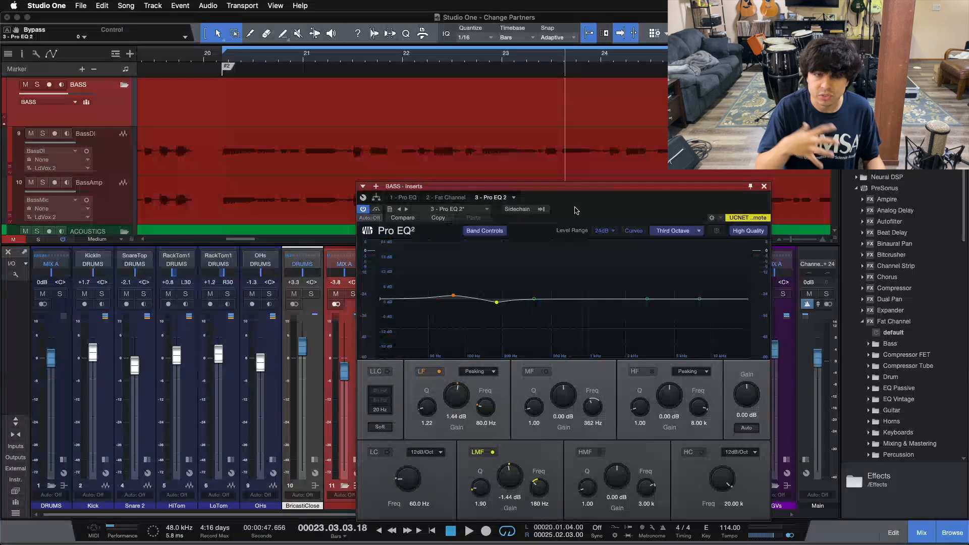